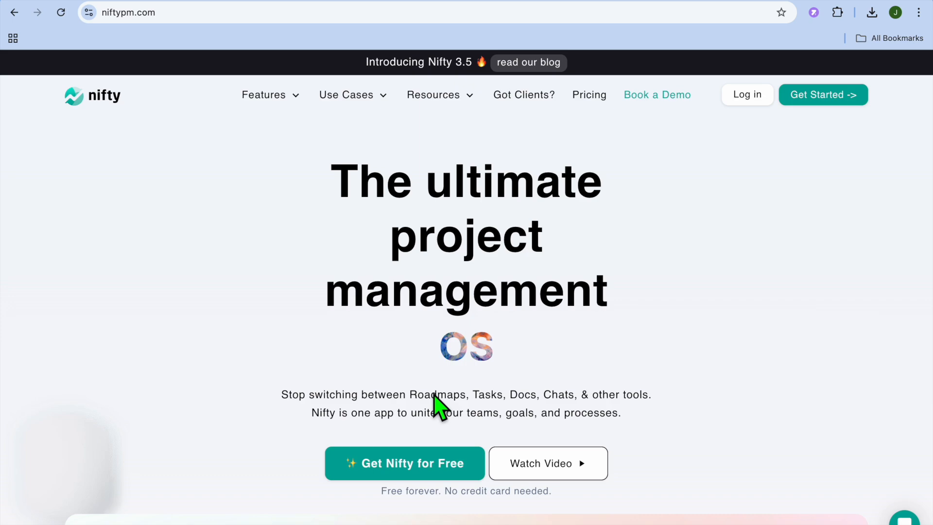
- Start a free Nifty sign-up with the account's e-mail address and proceed through the e-mail verification stage
left_click(415, 479)
left_click(410, 341)
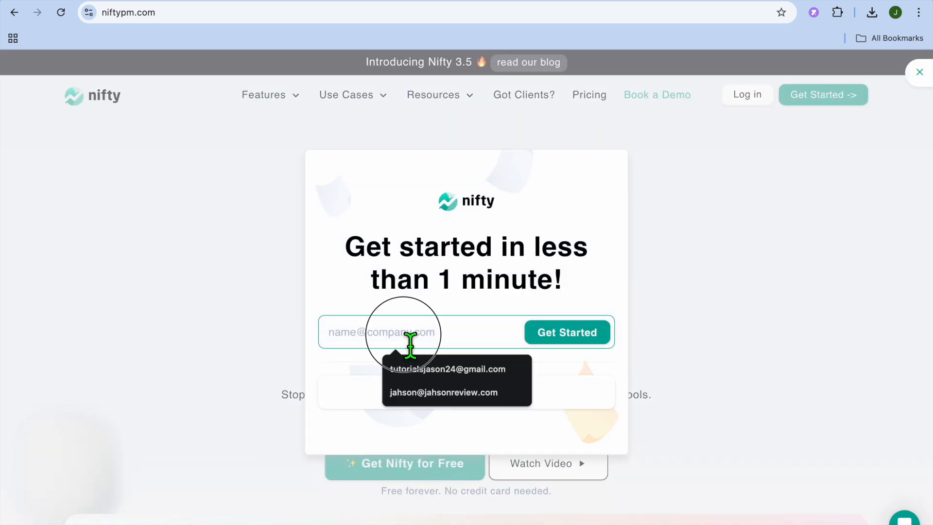
left_click(435, 372)
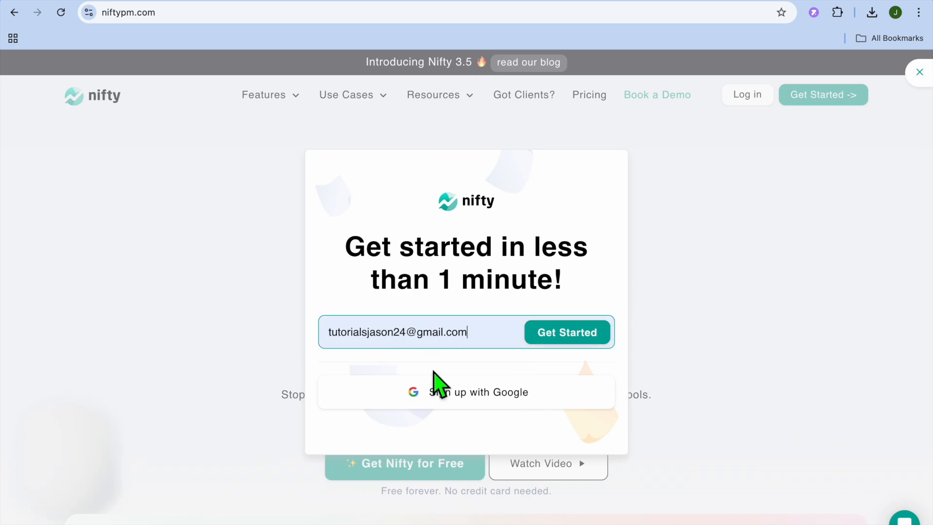
left_click(569, 335)
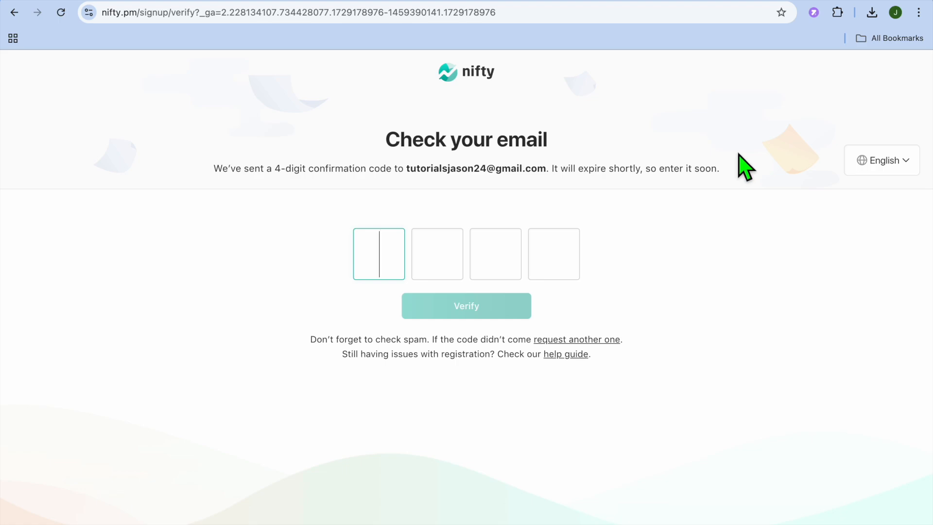
left_click(878, 0)
left_click(777, 71)
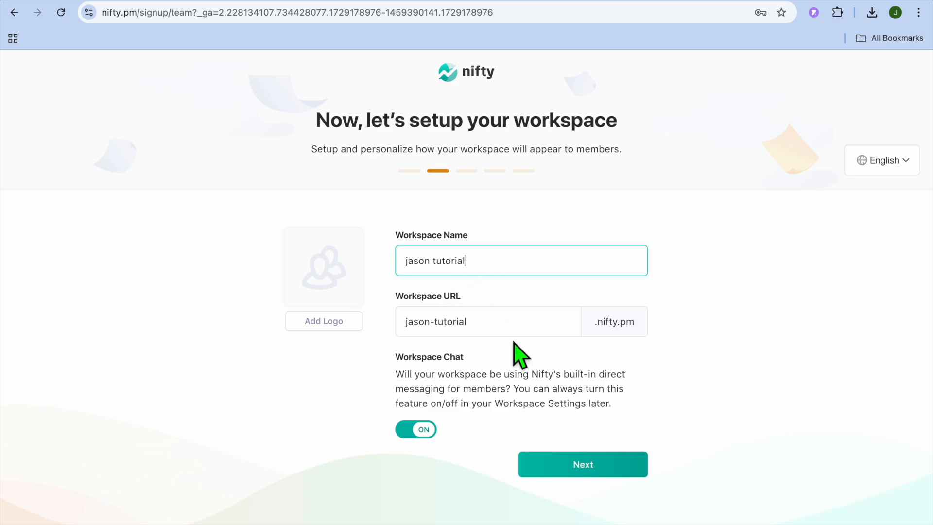
- Complete the workspace setup with workspace chat on and Classic Mode, skipping the data import and teammate invitations
left_click(564, 464)
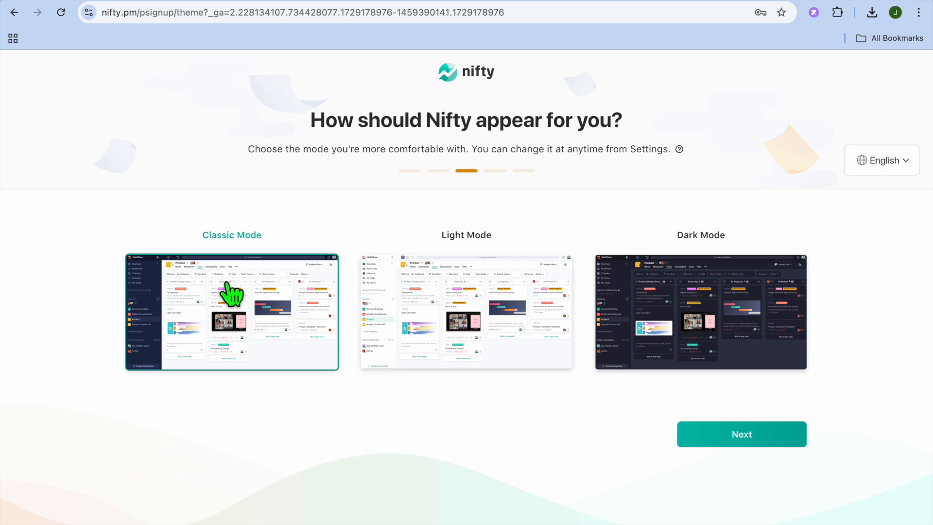
left_click(766, 440)
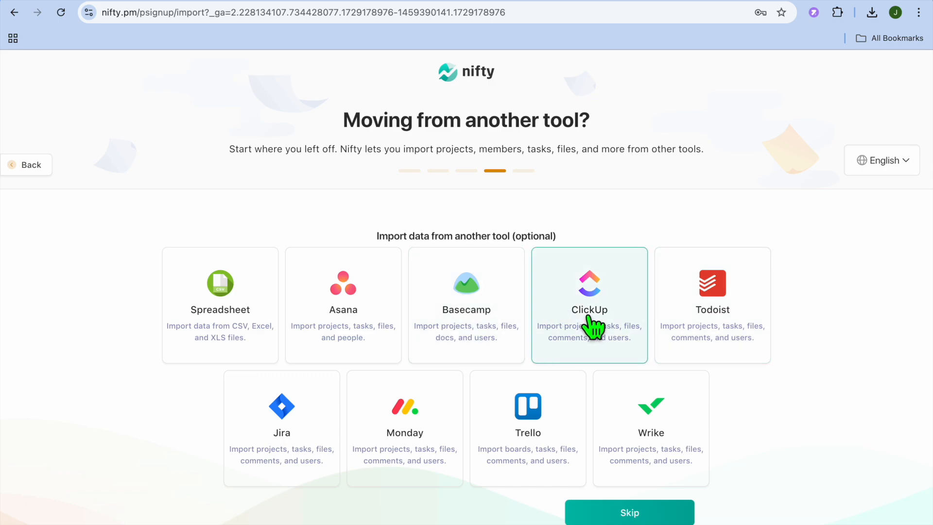
scroll(814, 364, "down", 1)
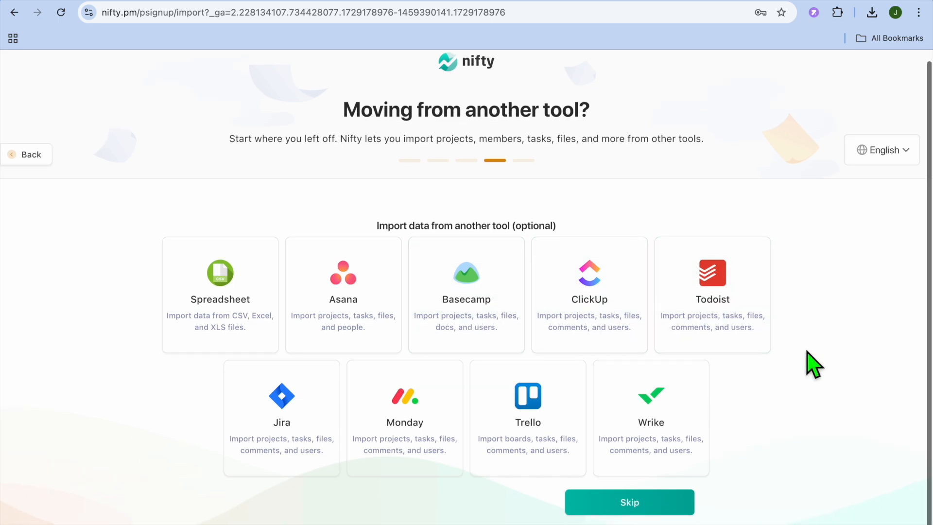
left_click(650, 506)
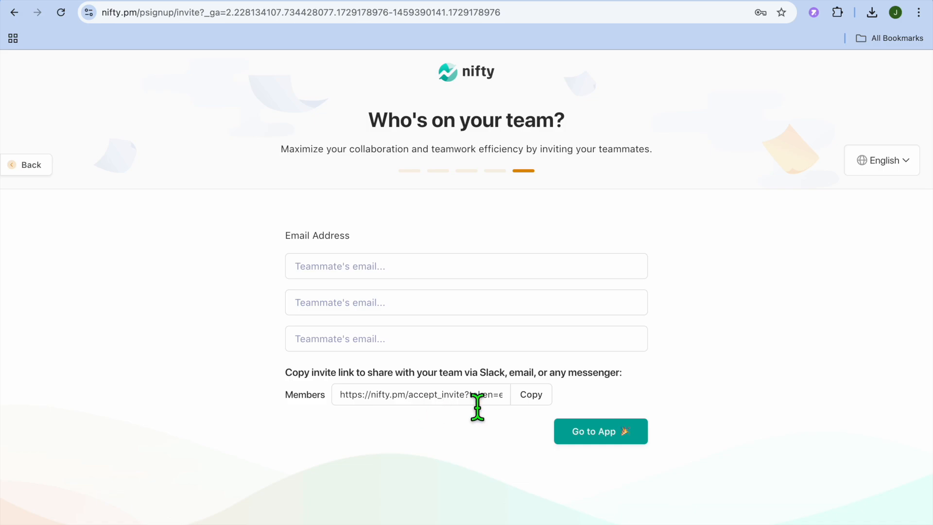
left_click(587, 432)
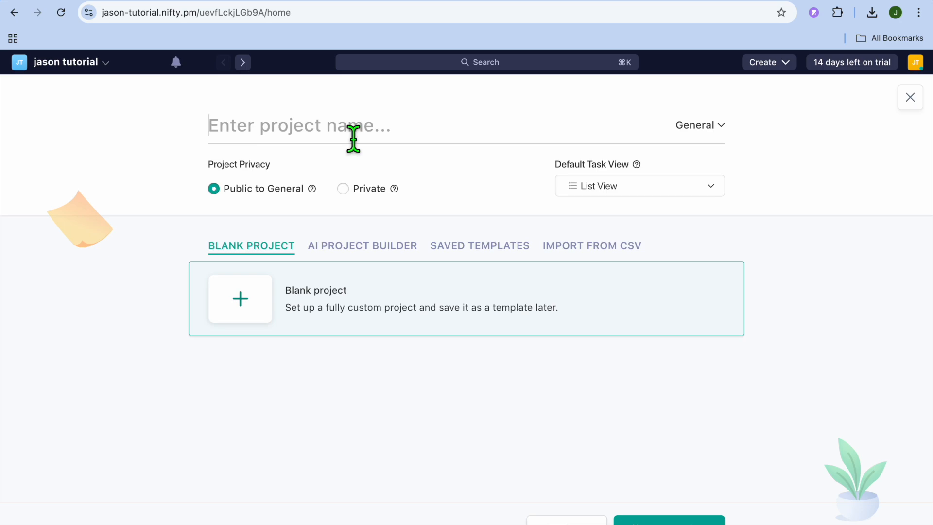
- Name the new project "create youtube video"
type("cr")
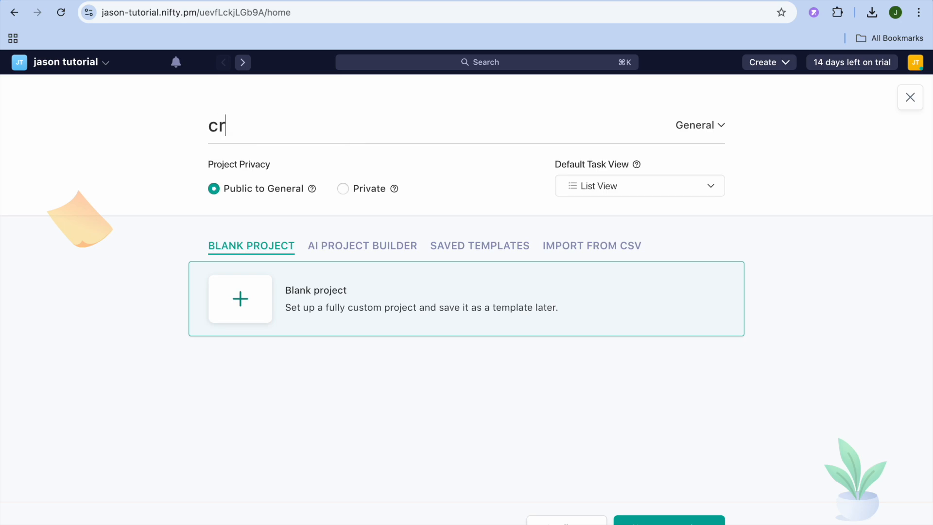
type("eate youtube ")
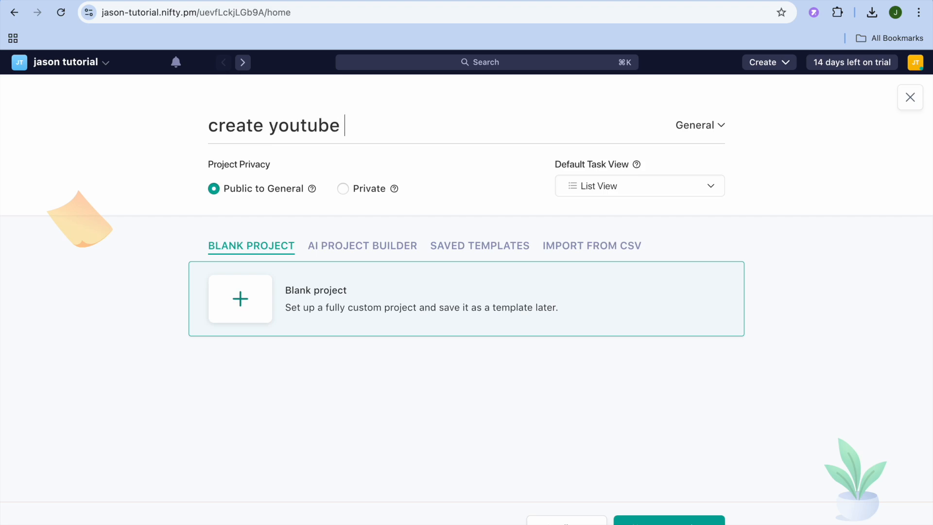
type("video")
- Generate an AI Project Builder preview, reusing the project name "create youtube video" as the workflow description
left_click(371, 242)
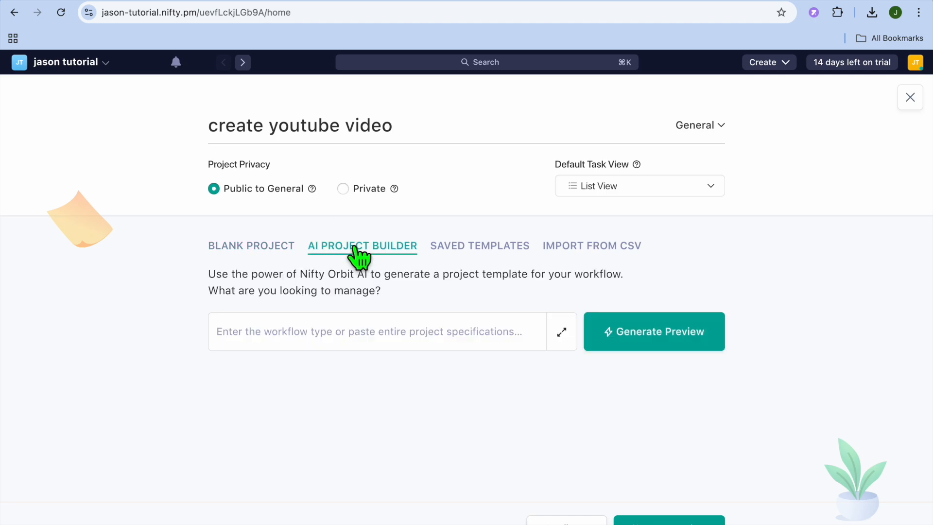
left_click_drag(413, 128, 156, 132)
right_click(251, 122)
left_click(287, 219)
left_click(292, 336)
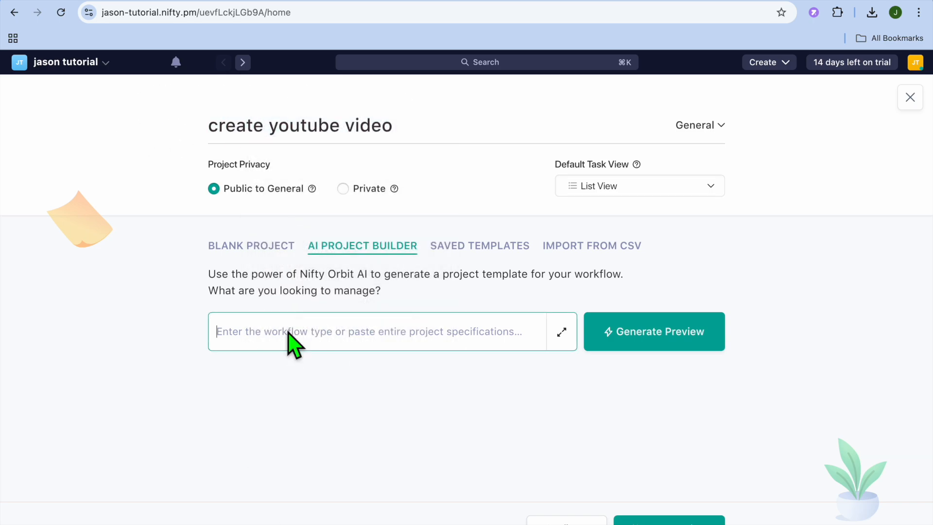
right_click(290, 325)
left_click(327, 424)
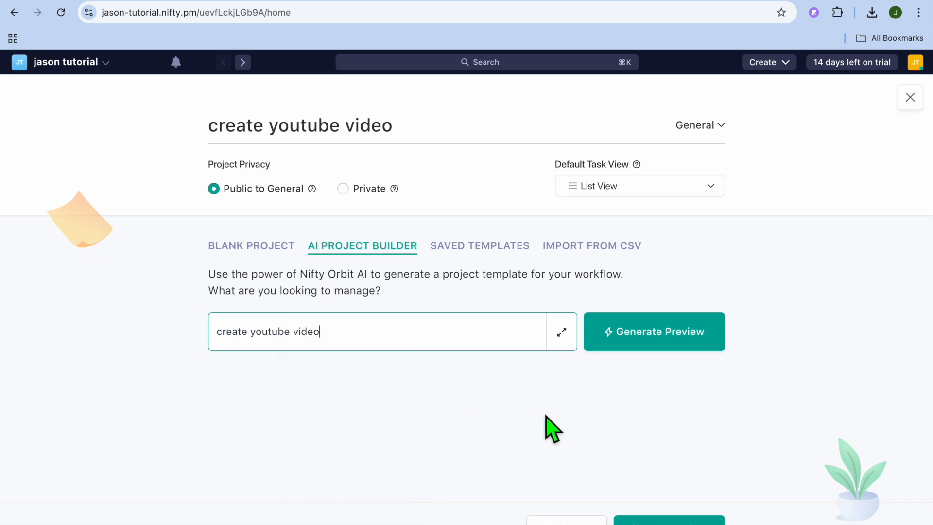
left_click(627, 341)
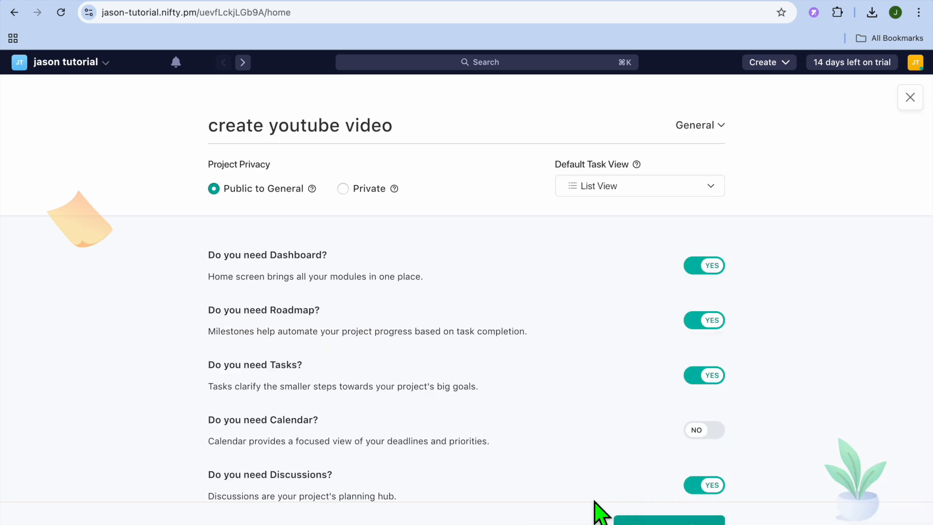
- Review the suggested project modules, create the project with them and close the Control Center
scroll(530, 358, "down", 5)
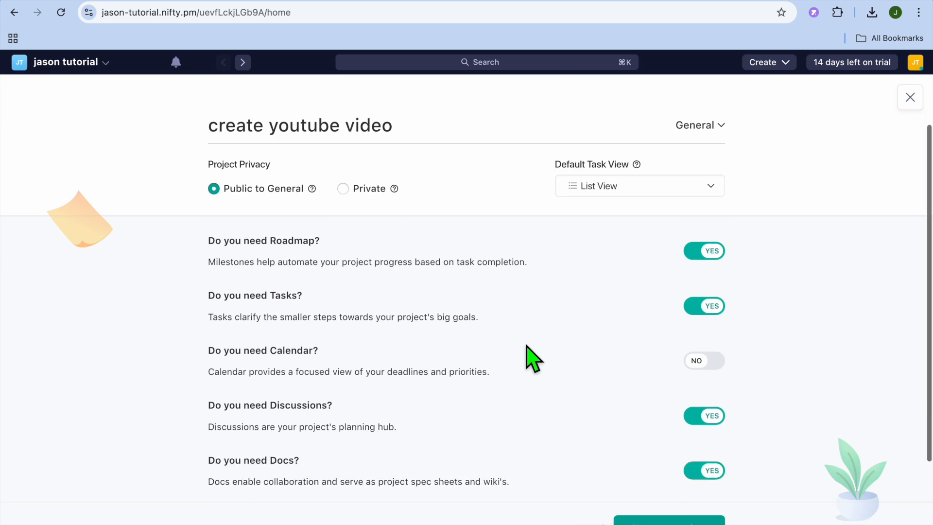
scroll(532, 359, "down", 5)
scroll(531, 359, "up", 7)
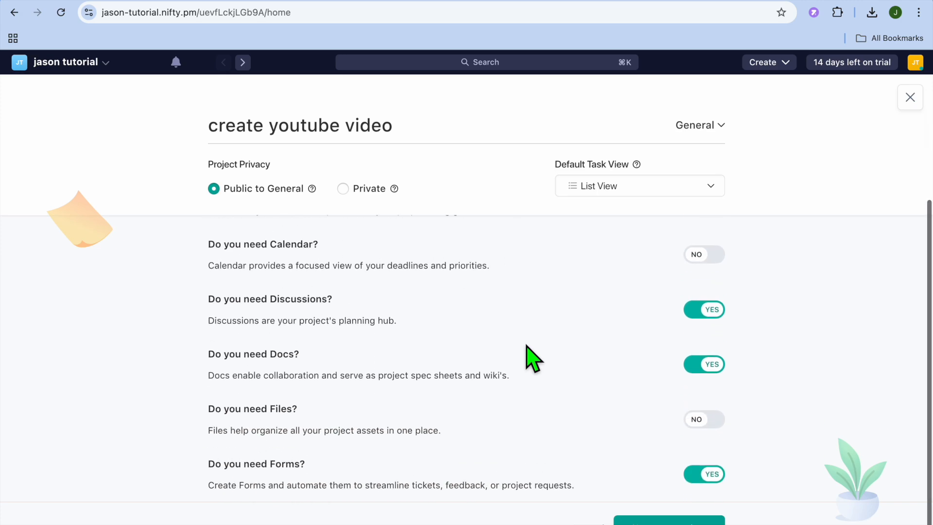
left_click(631, 520)
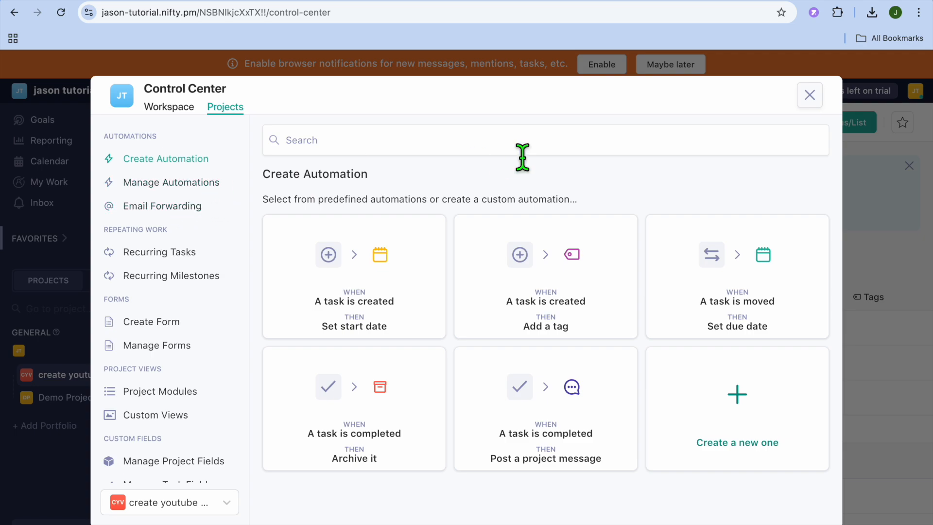
left_click(810, 95)
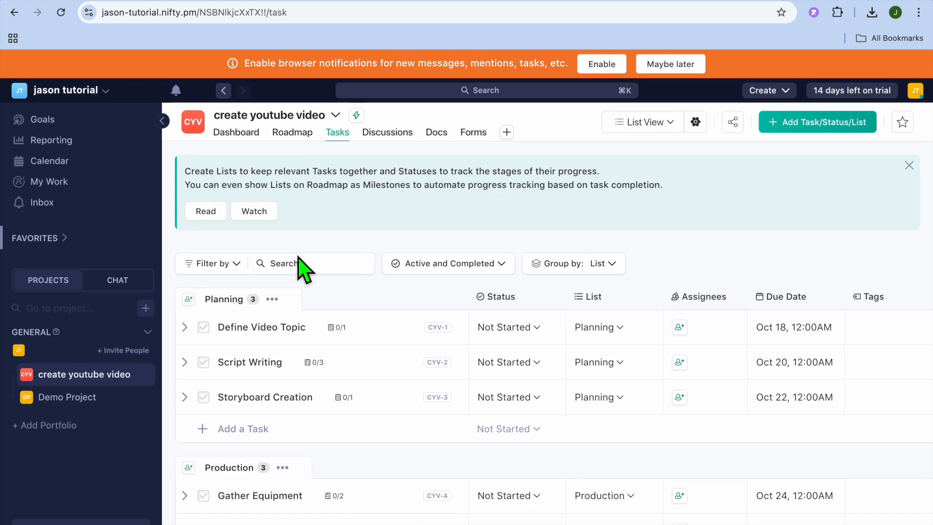
- Assign the Define Video Topic task in the Planning list to yourself
scroll(386, 303, "down", 3)
scroll(386, 302, "up", 3)
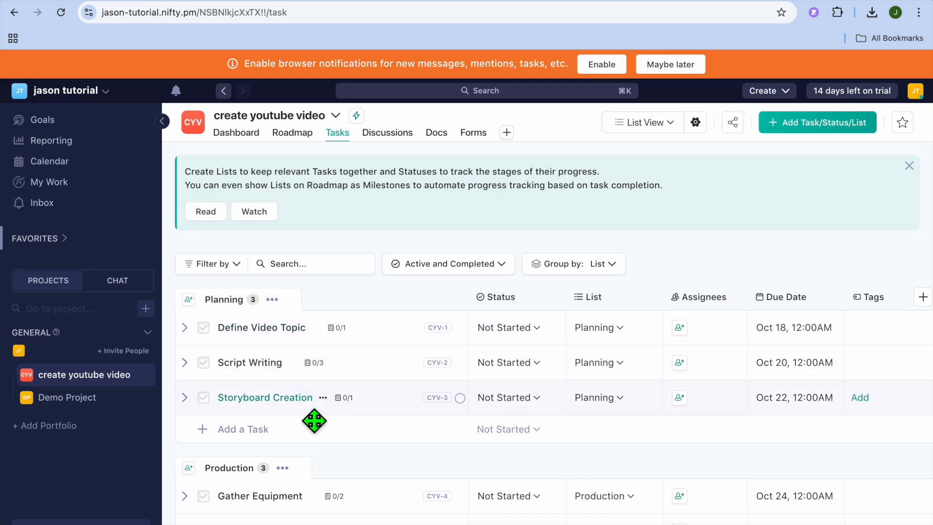
scroll(335, 413, "down", 3)
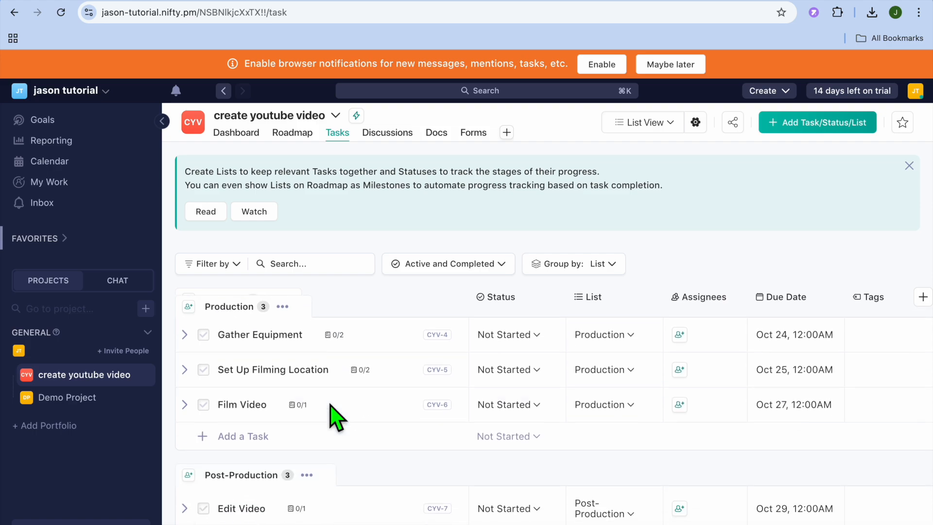
scroll(336, 413, "up", 2)
scroll(335, 415, "up", 1)
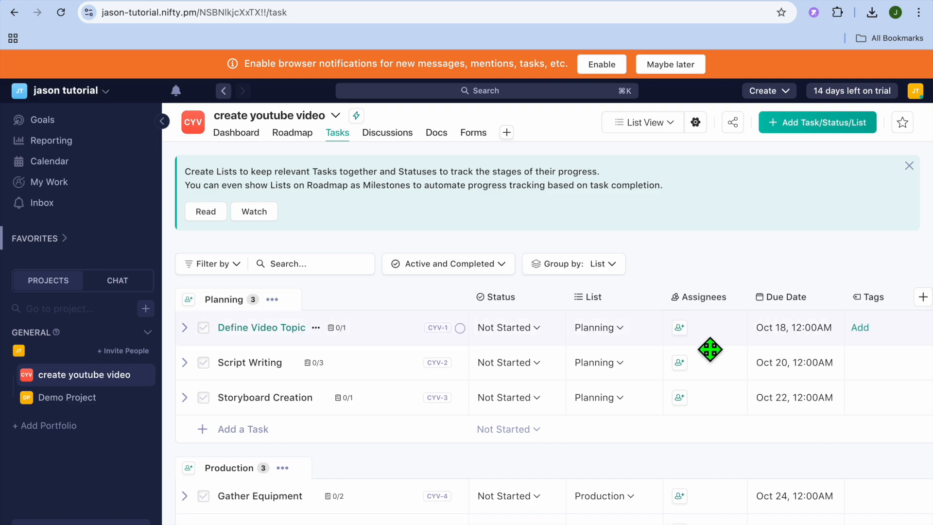
left_click(681, 330)
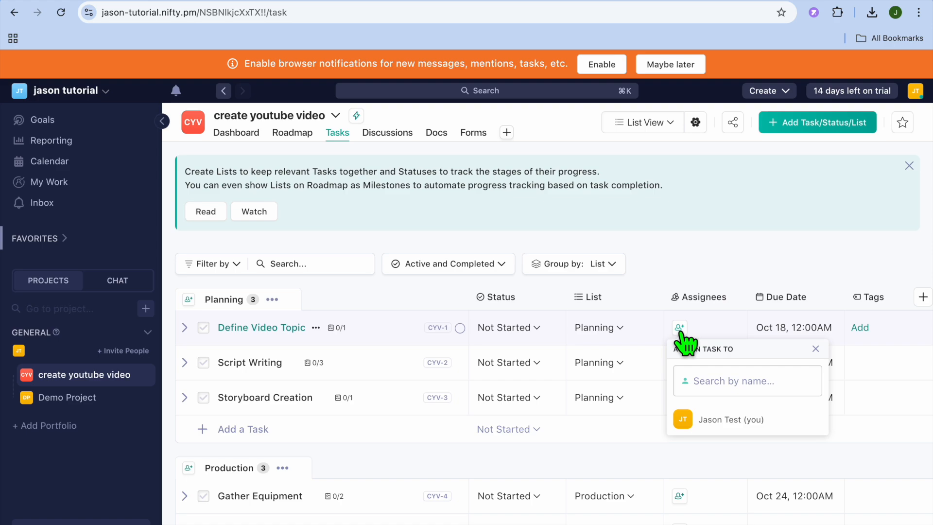
left_click(721, 419)
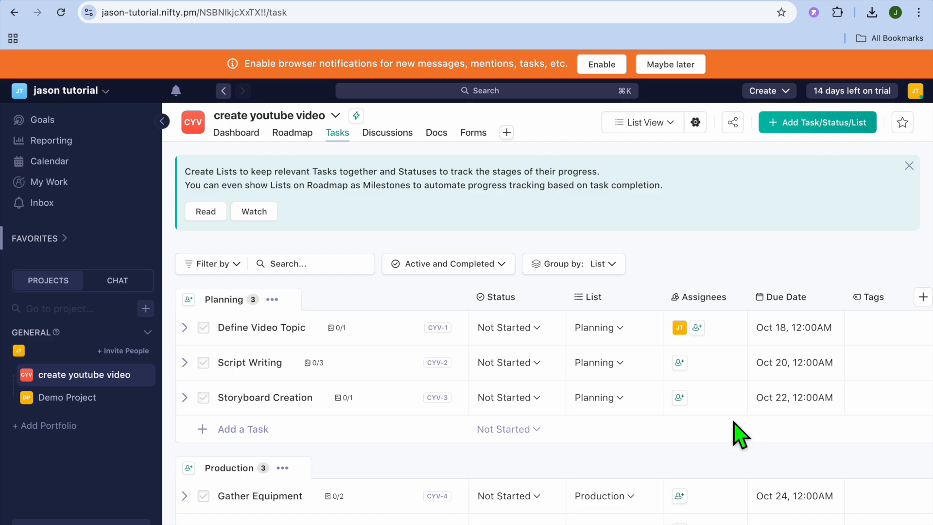
- Look at the due date picker and the default tags for the Define Video Topic task without changing either
left_click(794, 330)
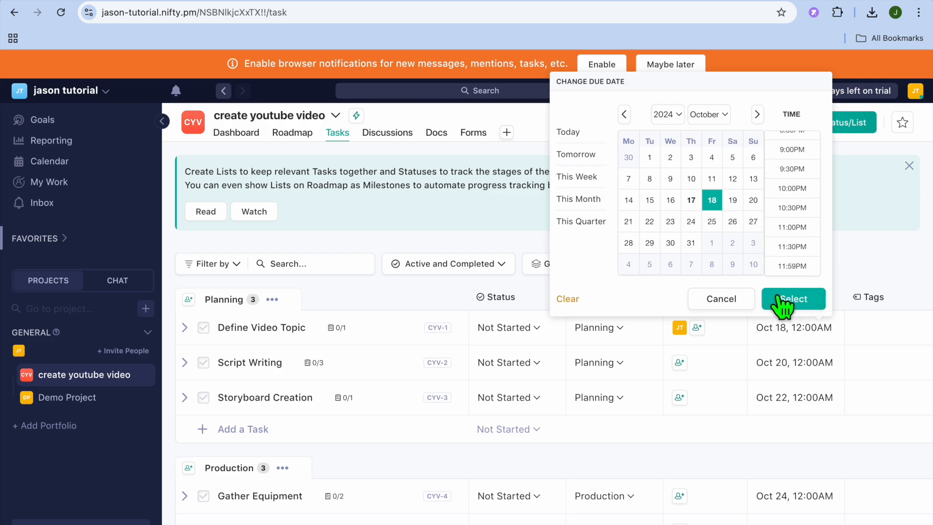
left_click(711, 300)
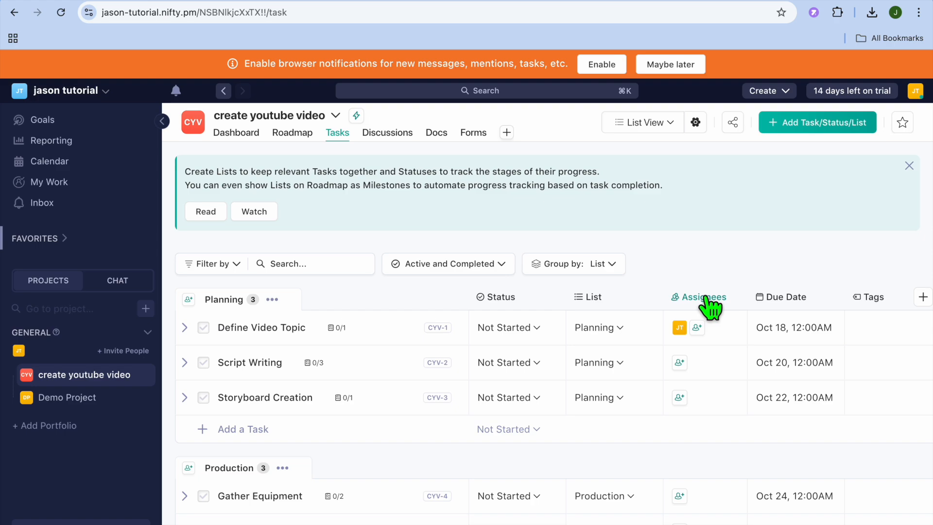
left_click(859, 328)
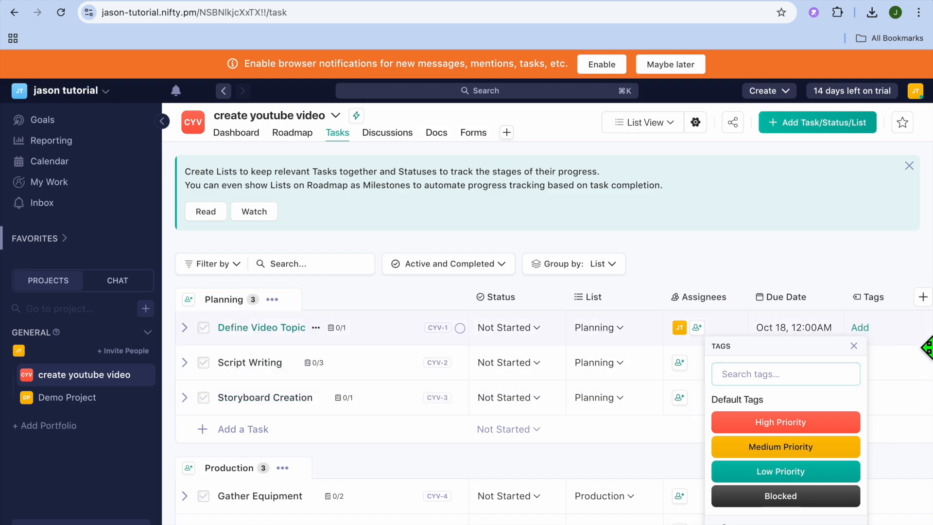
left_click(926, 326)
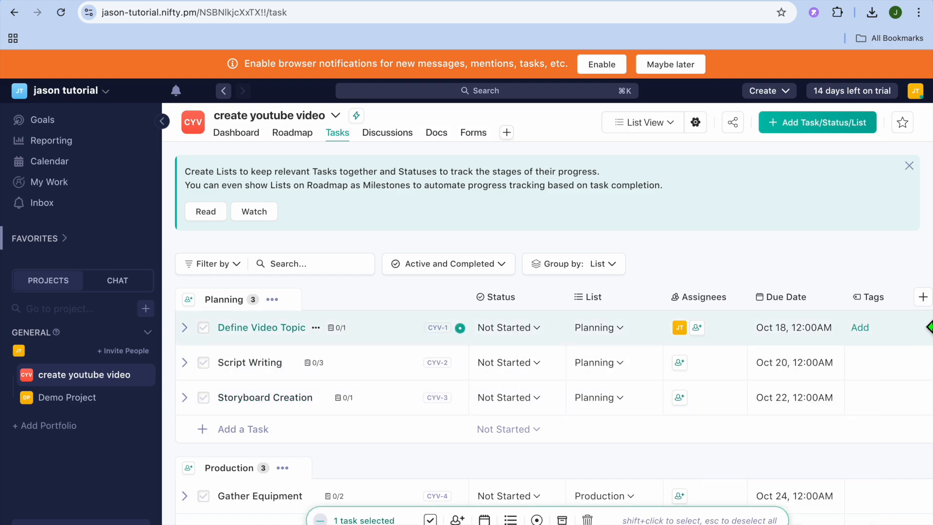
- Review the columns available for the task list and cancel the column editing
left_click(924, 297)
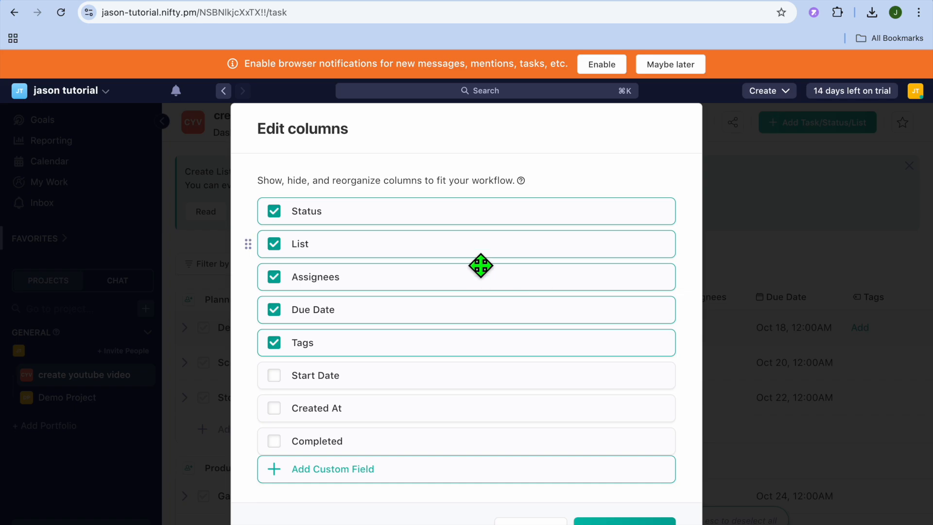
scroll(481, 265, "down", 3)
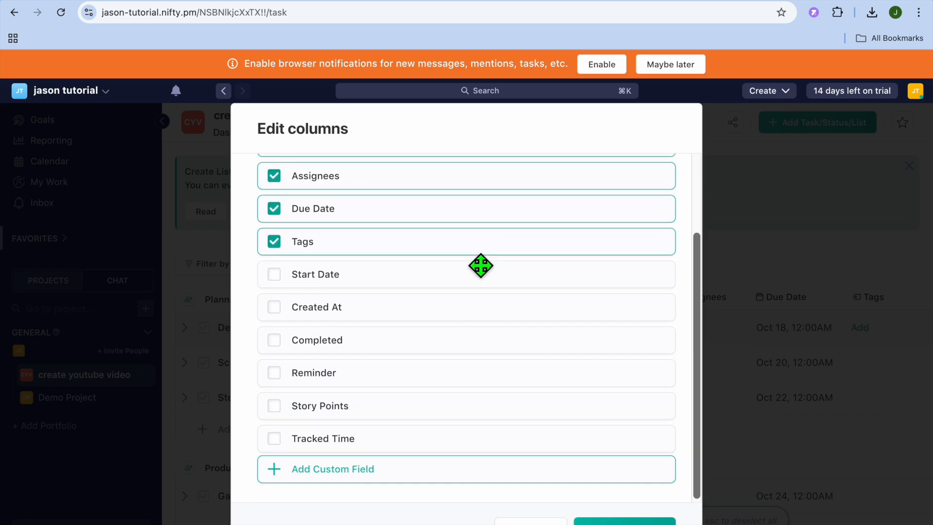
scroll(480, 270, "up", 3)
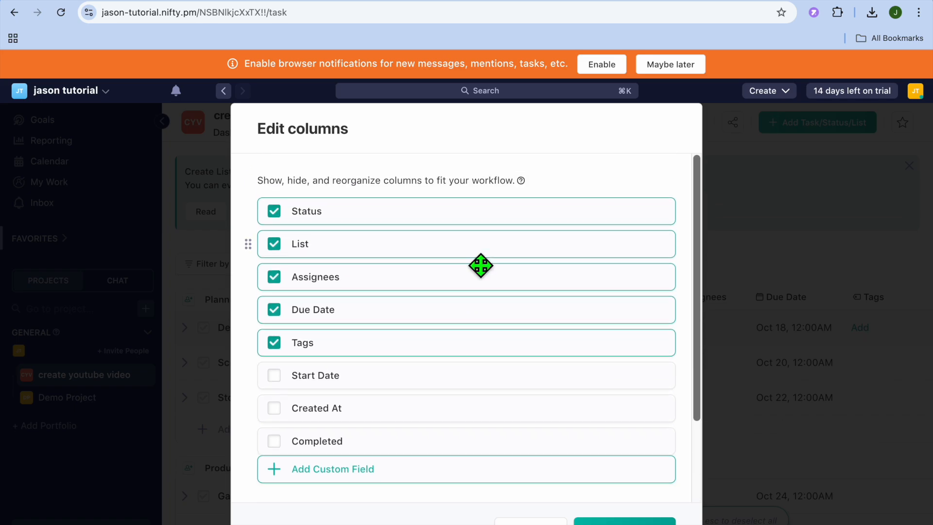
left_click(530, 522)
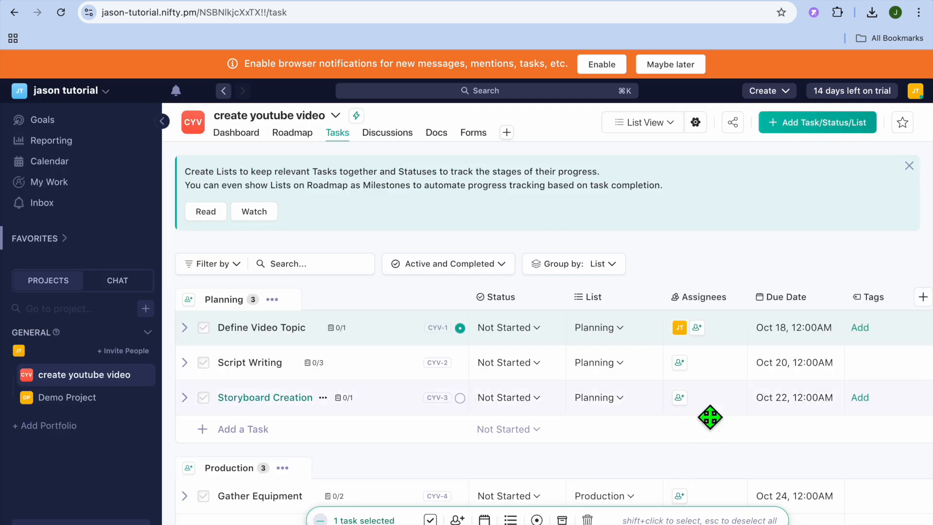
- Look through the project's task lists from Planning to Publishing, and check the options for creating a portfolio or project
scroll(710, 417, "down", 10)
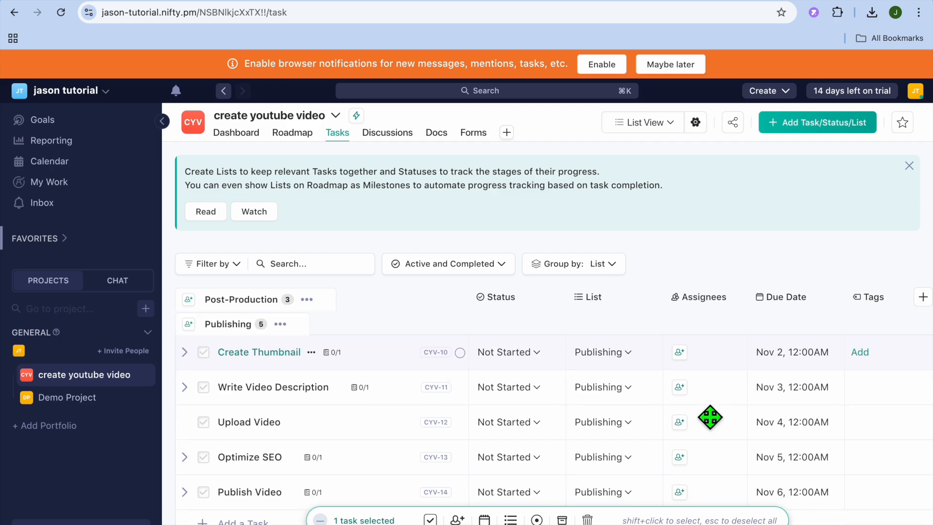
scroll(710, 417, "up", 3)
scroll(710, 417, "down", 3)
scroll(710, 417, "up", 4)
scroll(711, 417, "up", 4)
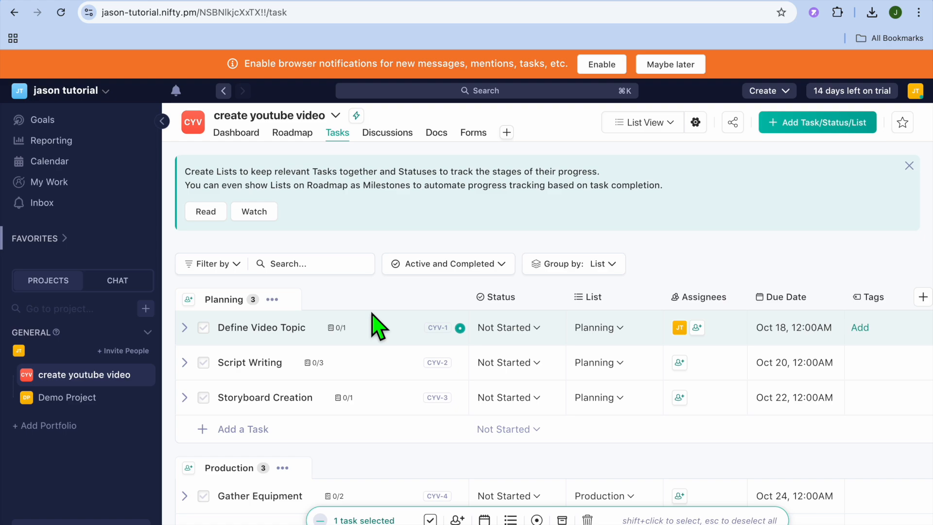
left_click(145, 314)
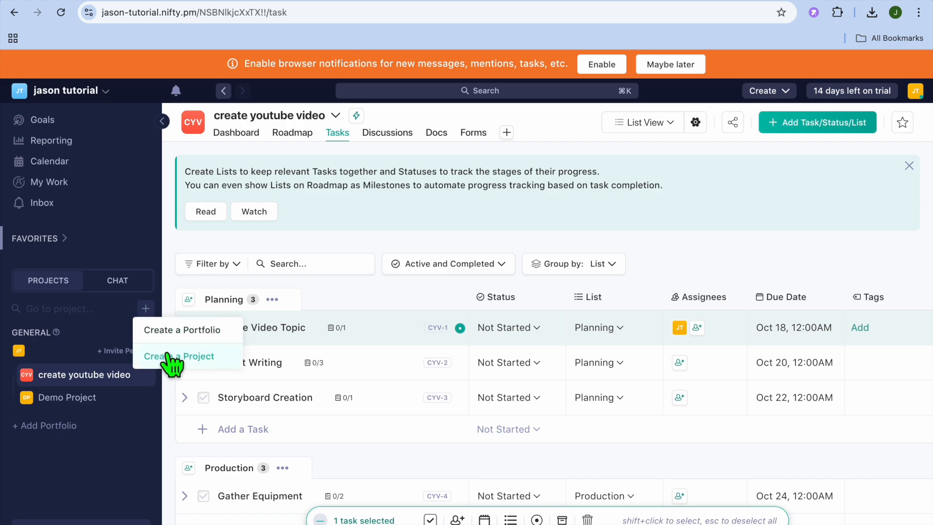
left_click(178, 265)
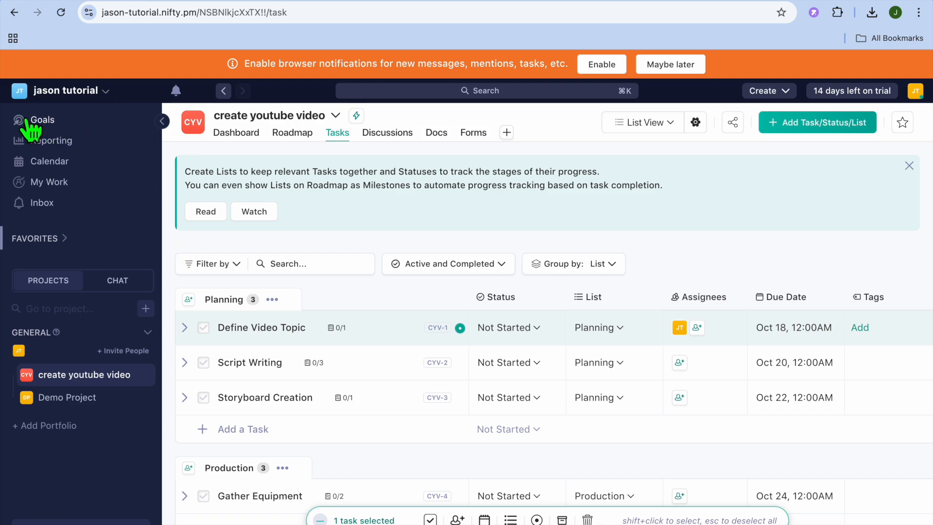
- Look at the Create a Goal form and its privacy options on the Goals page, and close it without creating a goal
left_click(40, 121)
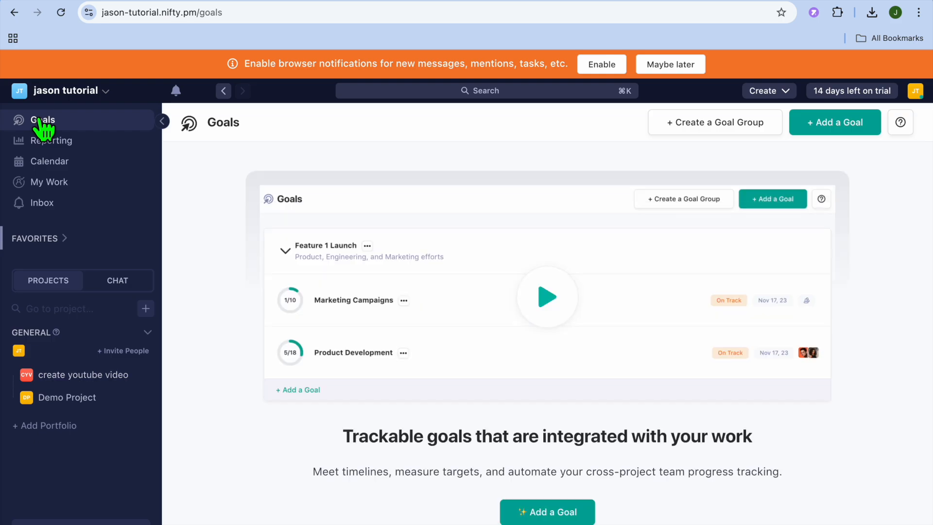
left_click(846, 124)
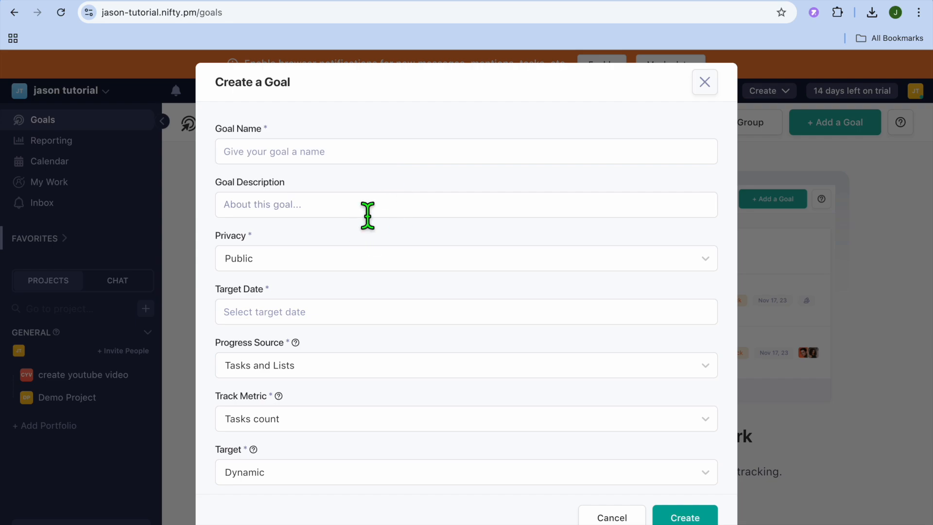
left_click(374, 263)
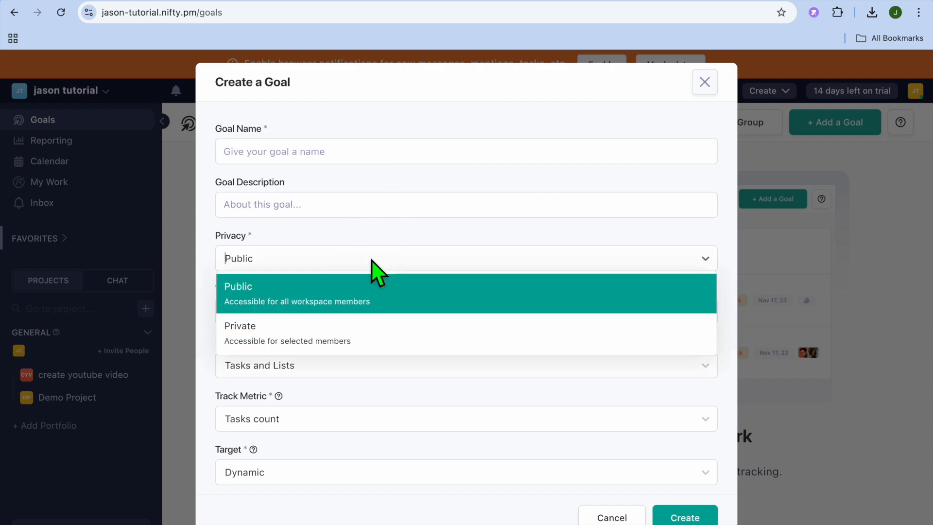
left_click(372, 260)
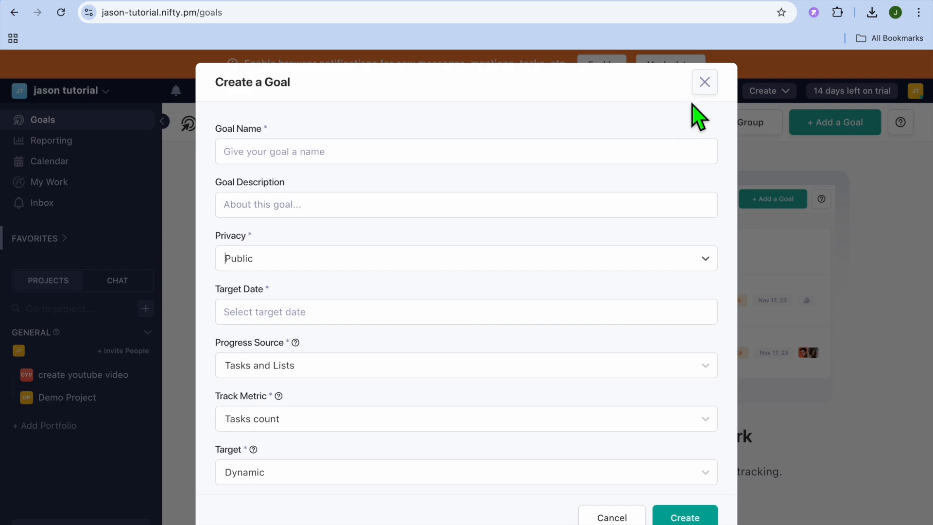
left_click(704, 82)
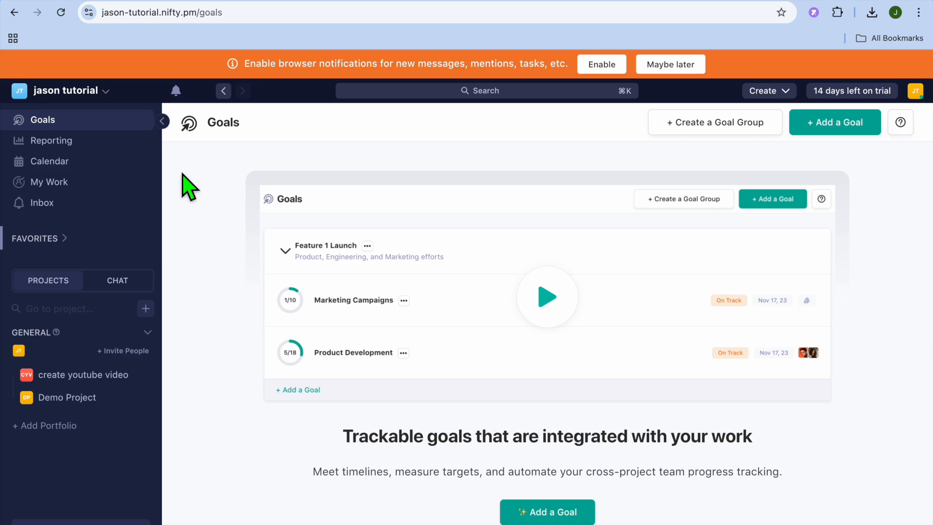
- View the reporting on all tasks of the create youtube video project, and the timesheets report
left_click(82, 144)
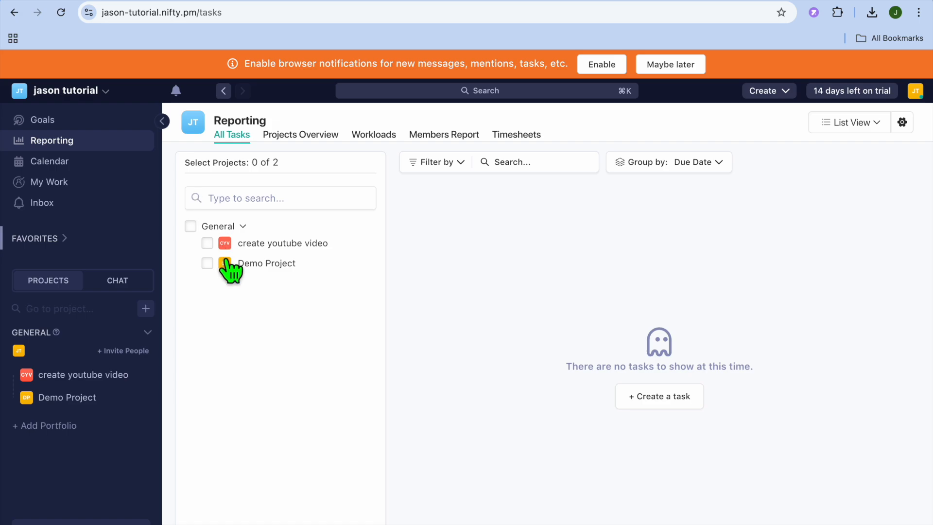
left_click(208, 243)
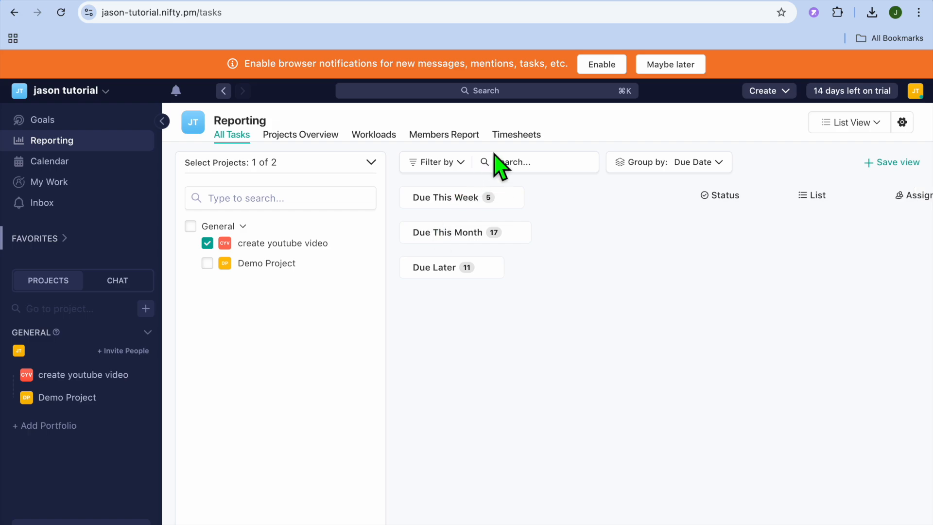
left_click(507, 133)
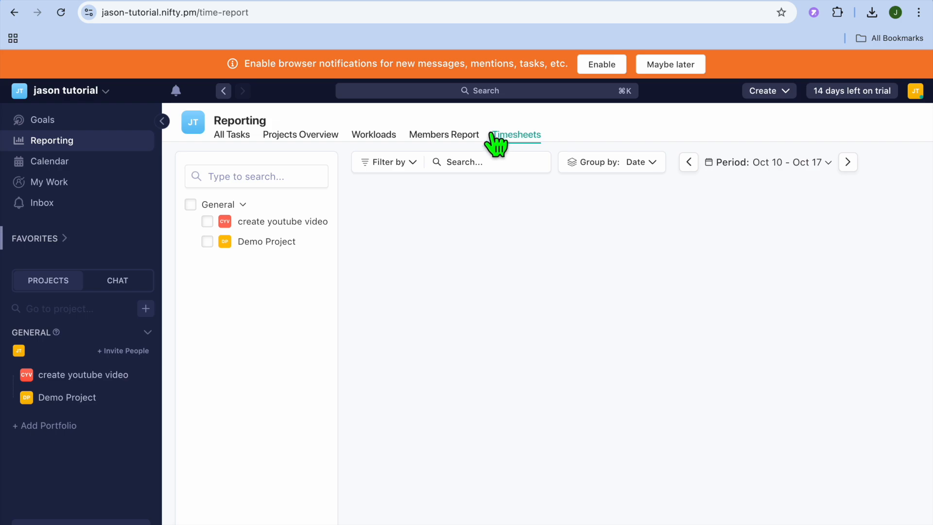
- Look at the inbox, the My Work task overview and the workspace's chat list
left_click(41, 203)
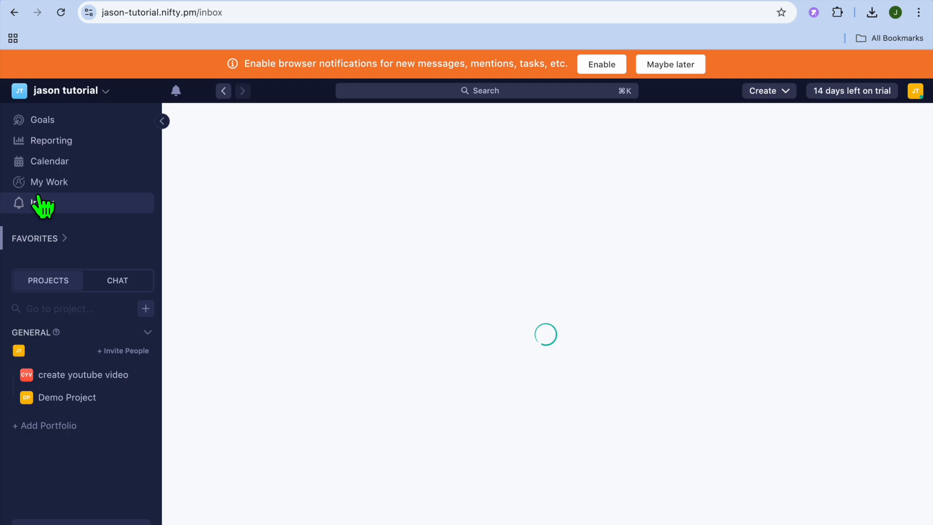
left_click(71, 193)
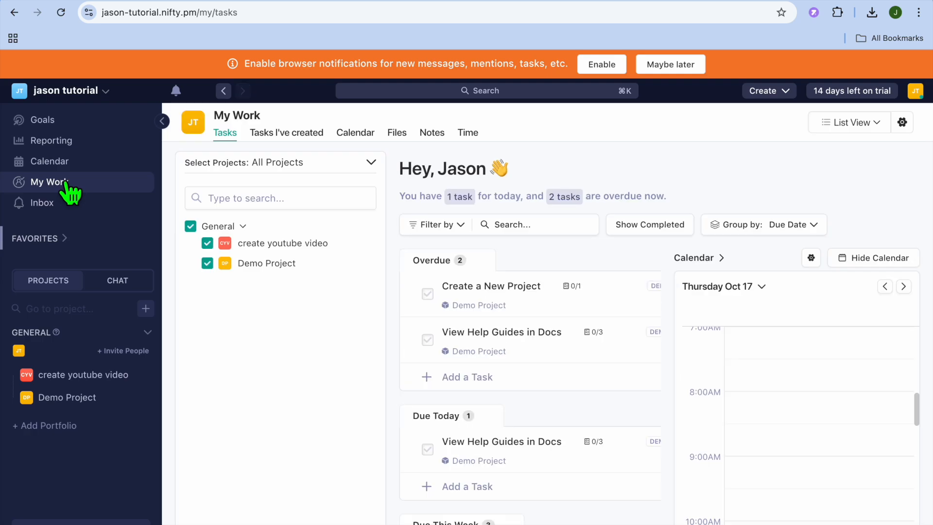
left_click(112, 282)
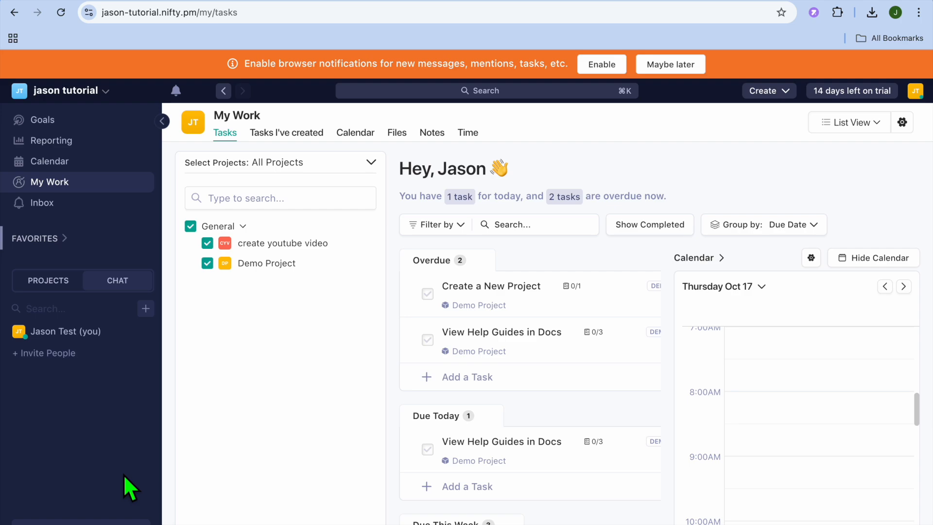
- Open the workspace's settings and look at the profile and notification settings
left_click(92, 91)
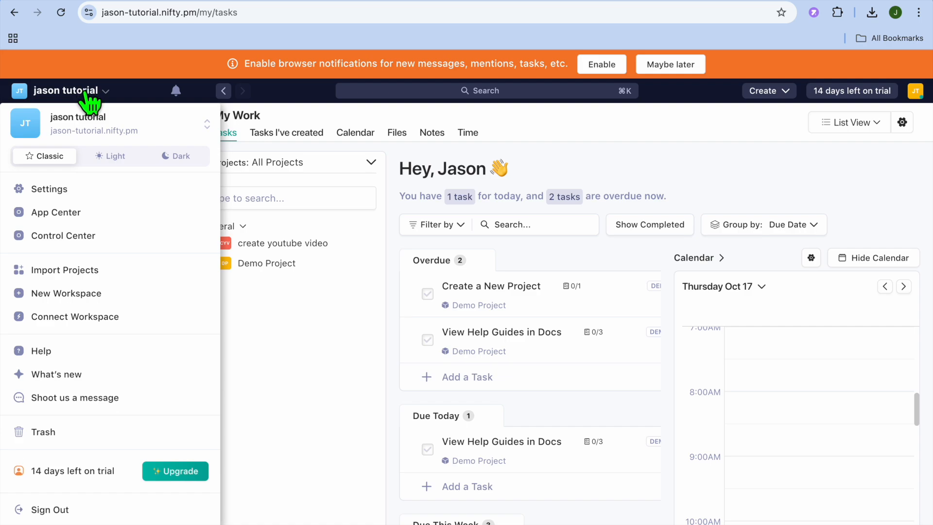
left_click(35, 189)
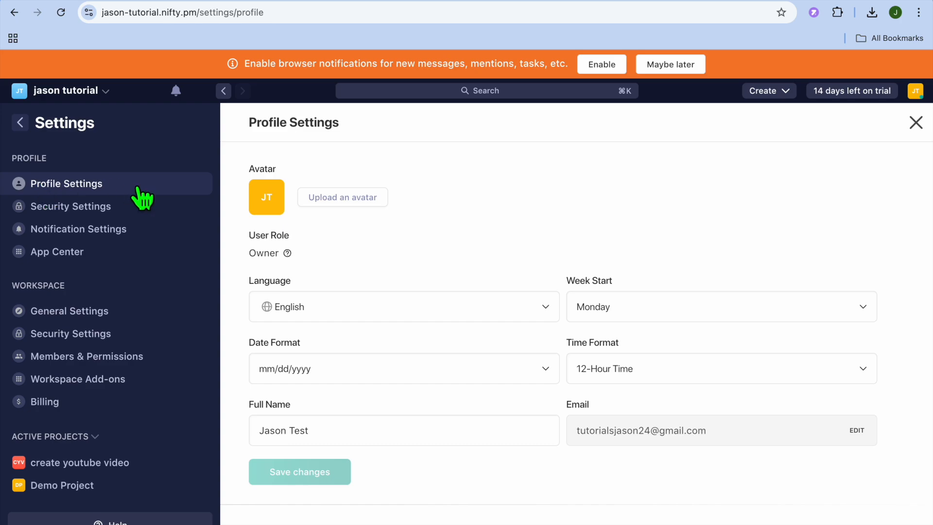
scroll(142, 197, "down", 1)
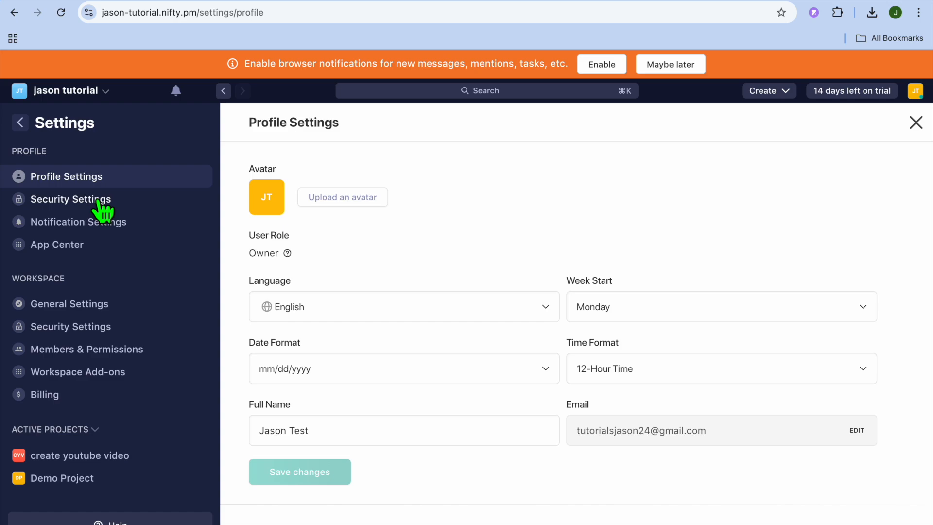
left_click(116, 230)
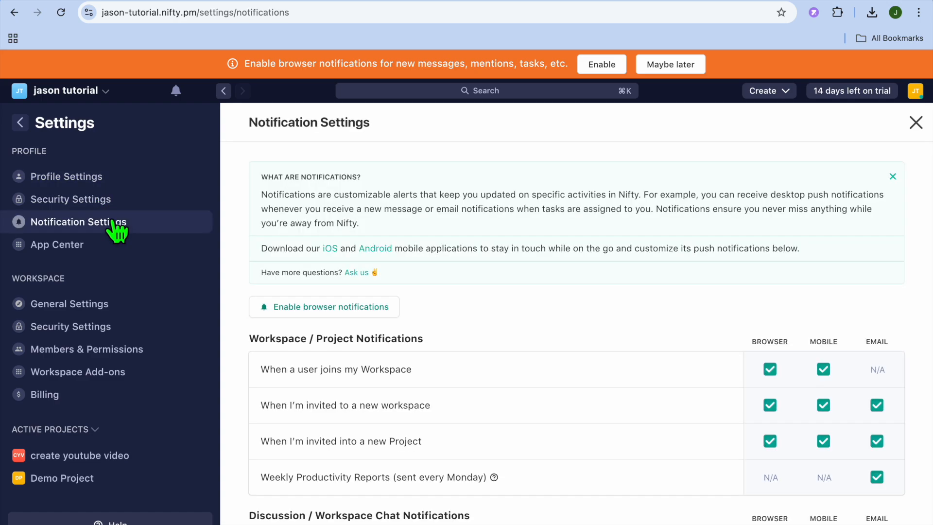
- Review the native apps available for integration in the App Center and close the settings
left_click(65, 250)
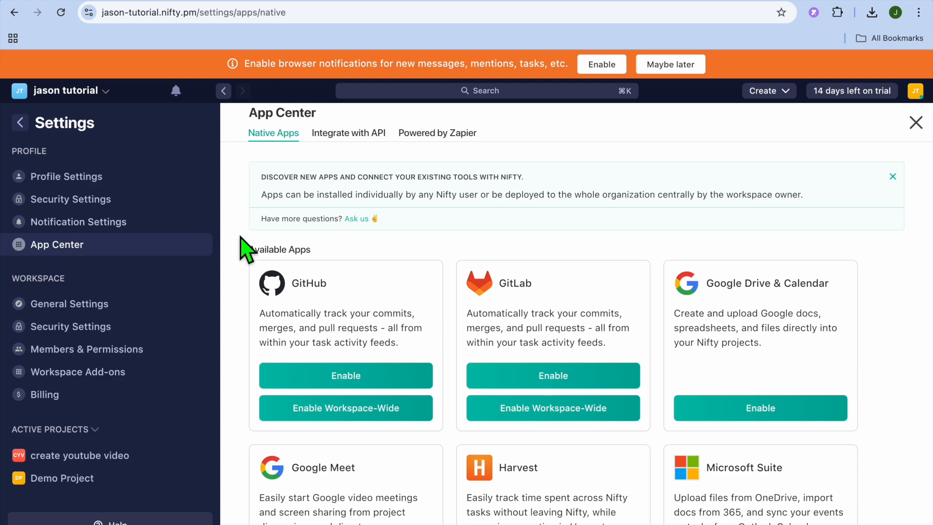
scroll(246, 249, "down", 9)
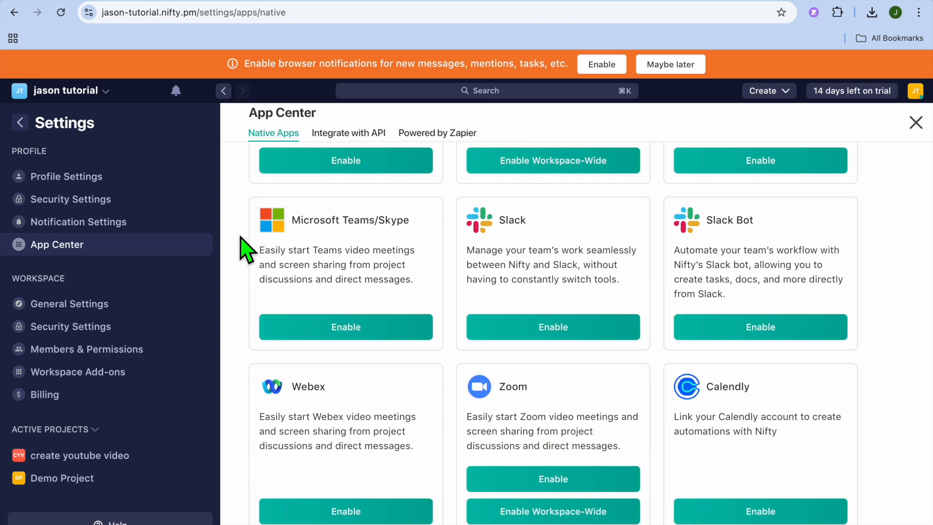
scroll(246, 249, "up", 8)
scroll(246, 249, "down", 8)
scroll(245, 249, "up", 6)
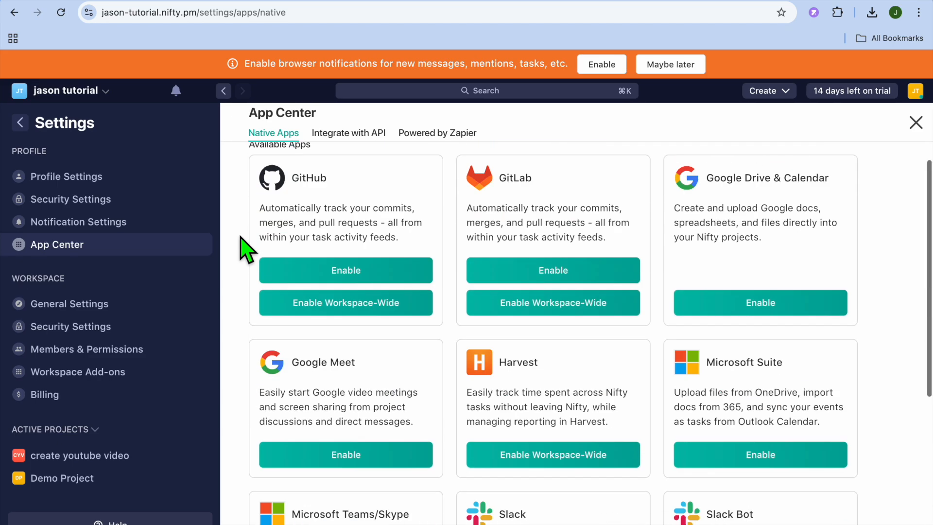
scroll(246, 249, "up", 2)
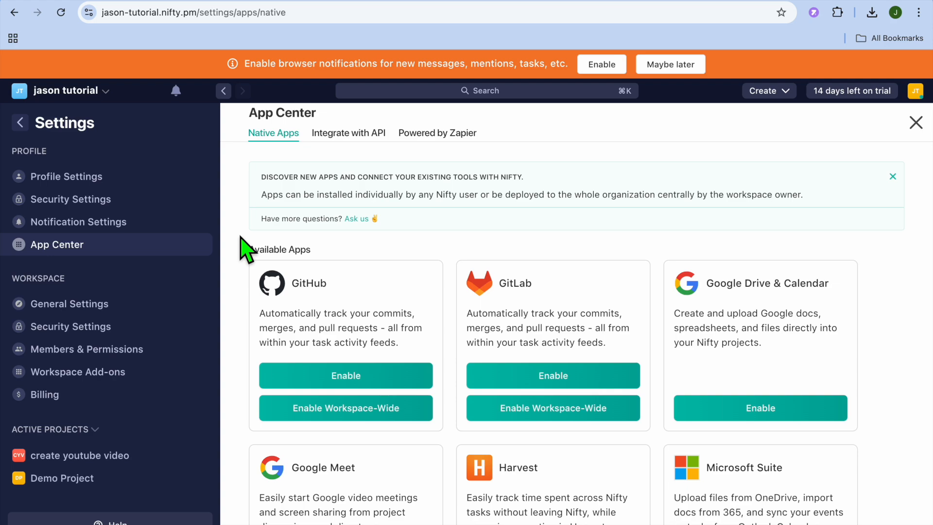
left_click(916, 123)
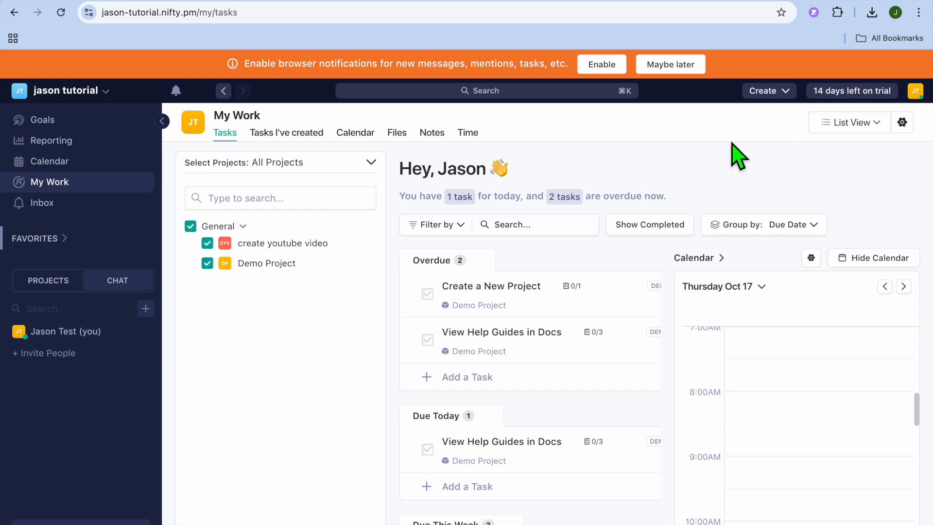